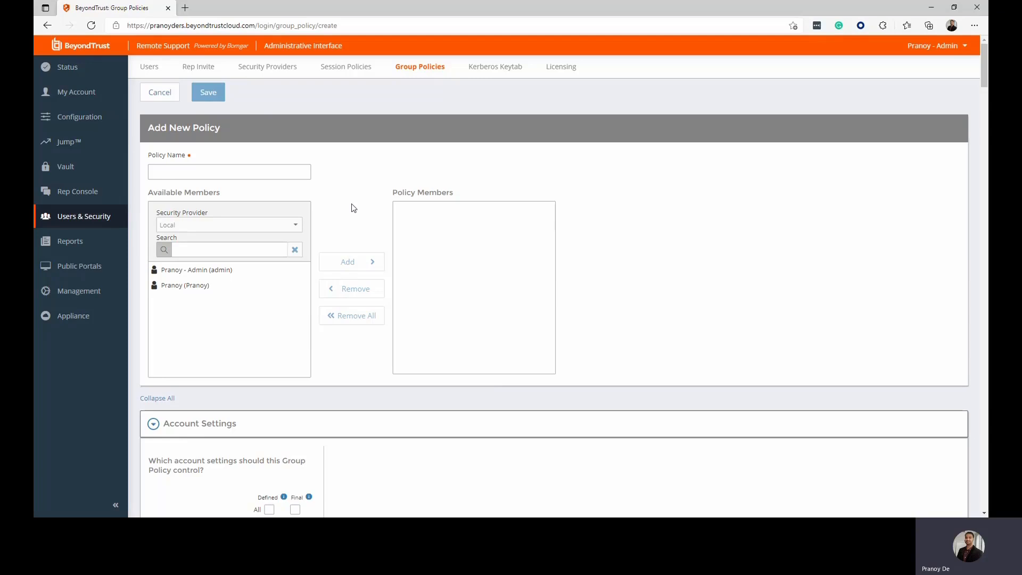
Review the new group policy's Account Settings and its General Permissions for administration, reporting and API access
{"action": "scroll", "coordinate": [351, 208], "scroll_direction": "down", "scroll_amount": 4}
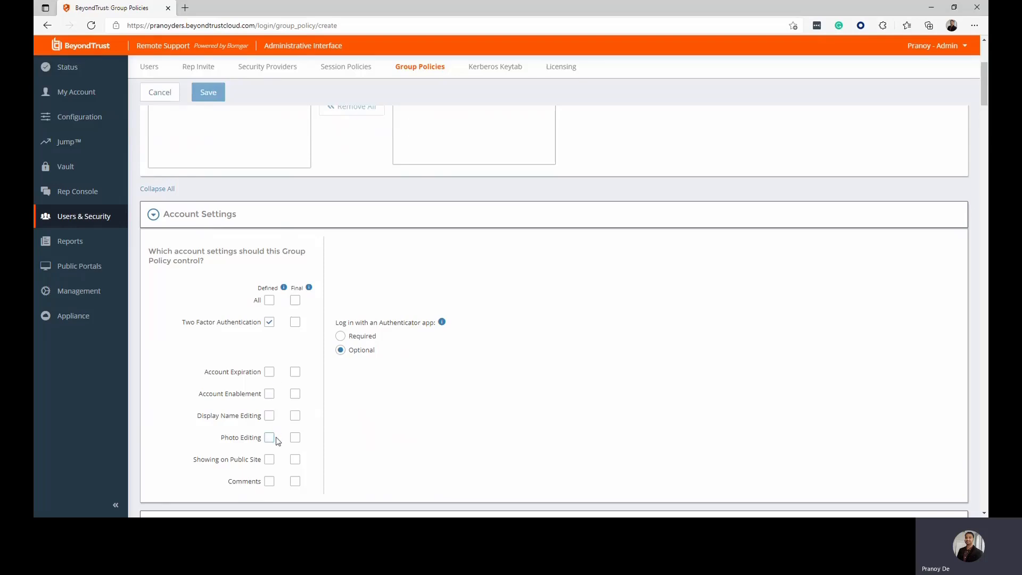
{"action": "scroll", "coordinate": [276, 442], "scroll_direction": "down", "scroll_amount": 3}
{"action": "scroll", "coordinate": [280, 442], "scroll_direction": "down", "scroll_amount": 3}
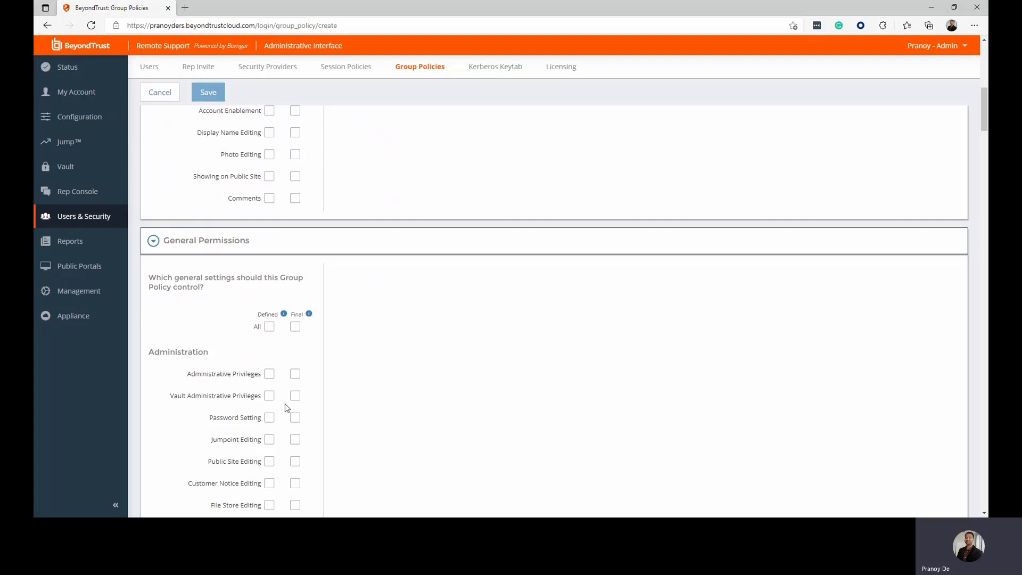
{"action": "scroll", "coordinate": [273, 400], "scroll_direction": "down", "scroll_amount": 2}
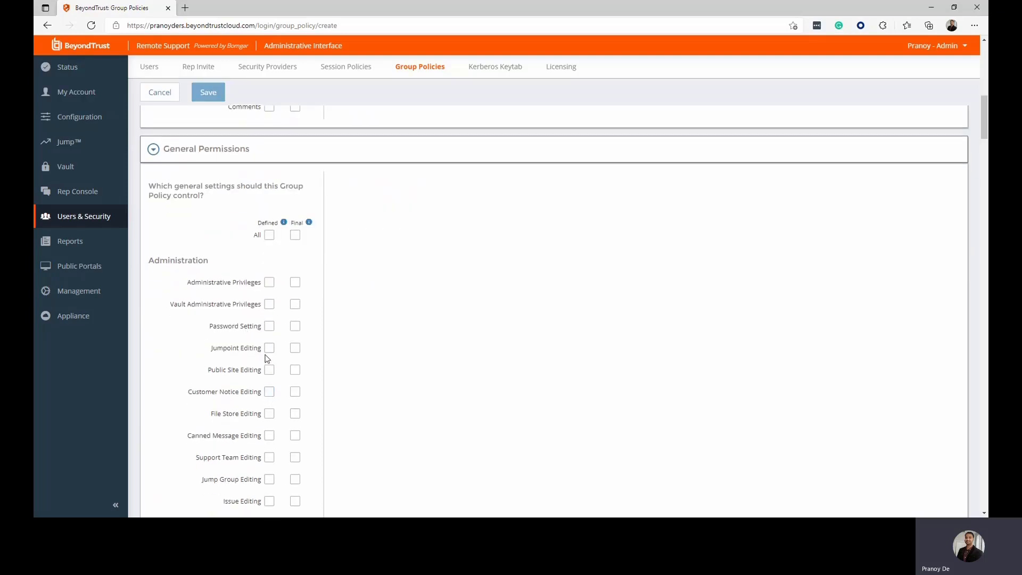
{"action": "scroll", "coordinate": [267, 373], "scroll_direction": "down", "scroll_amount": 1}
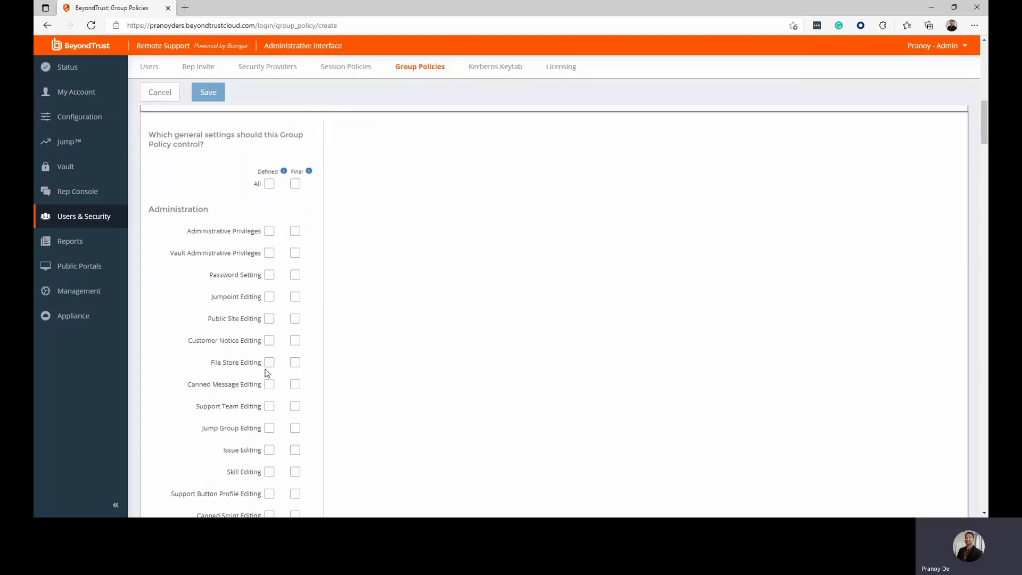
{"action": "scroll", "coordinate": [266, 373], "scroll_direction": "down", "scroll_amount": 1}
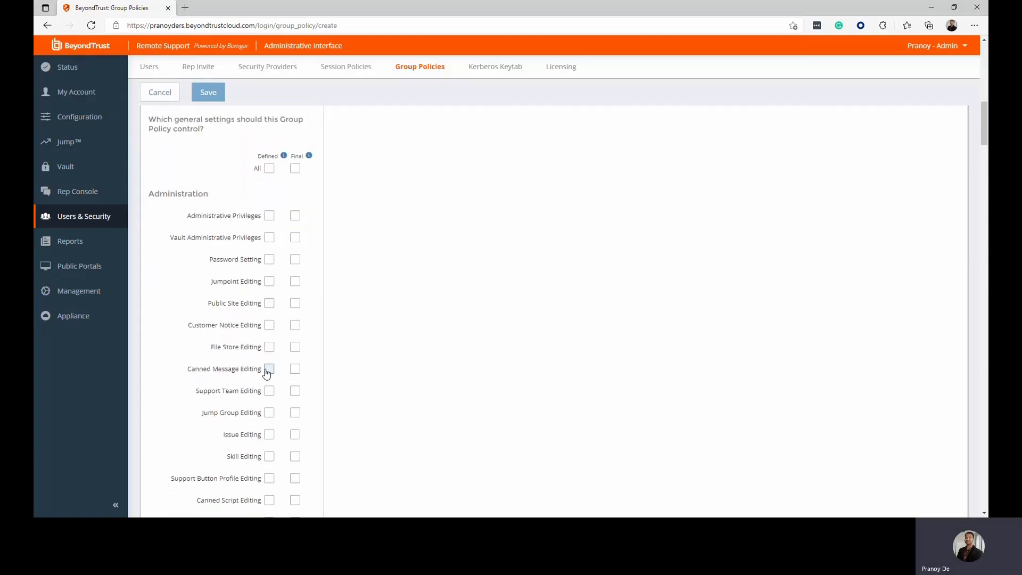
{"action": "scroll", "coordinate": [267, 373], "scroll_direction": "down", "scroll_amount": 1}
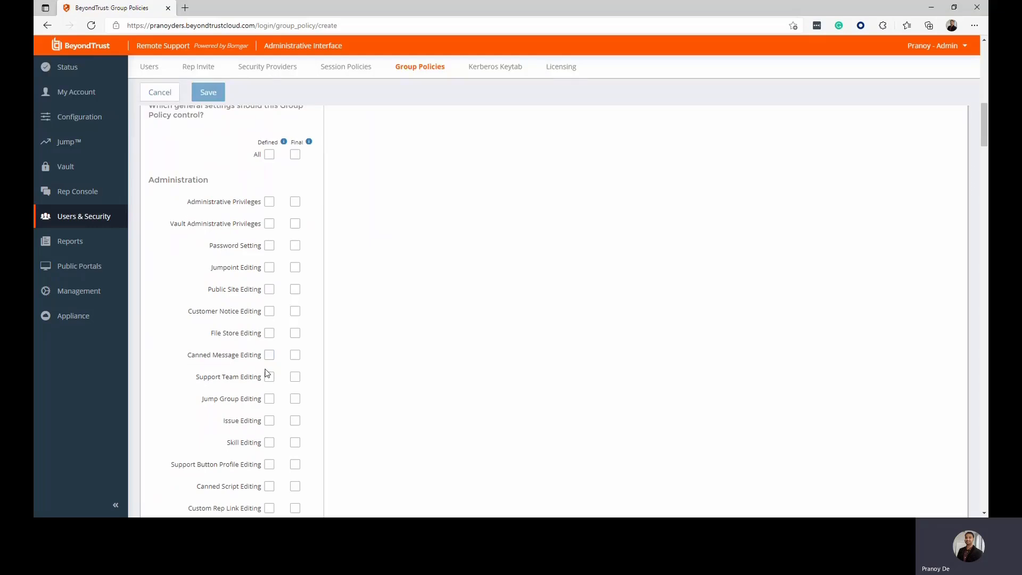
{"action": "scroll", "coordinate": [267, 373], "scroll_direction": "down", "scroll_amount": 3}
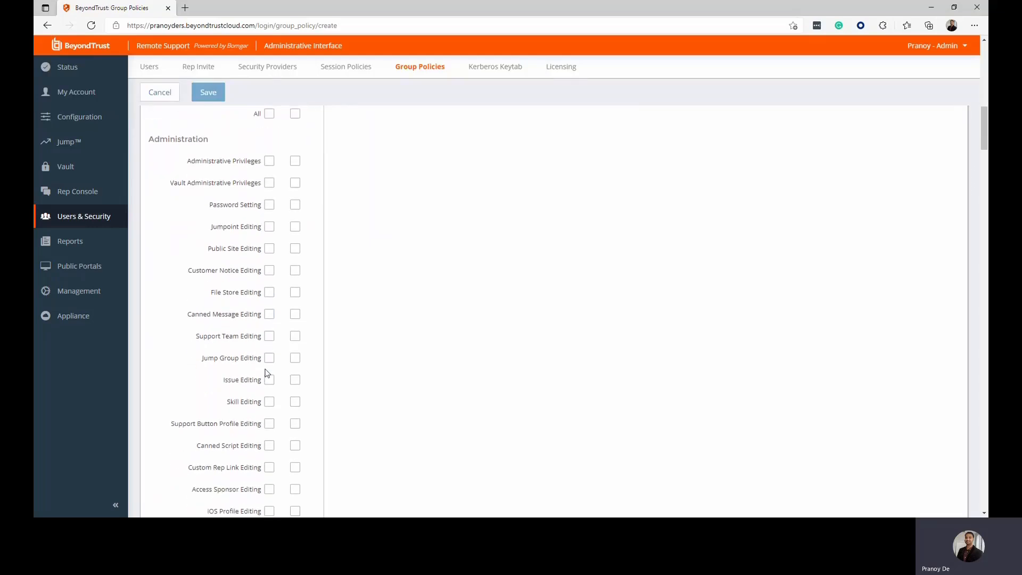
{"action": "scroll", "coordinate": [267, 373], "scroll_direction": "down", "scroll_amount": 5}
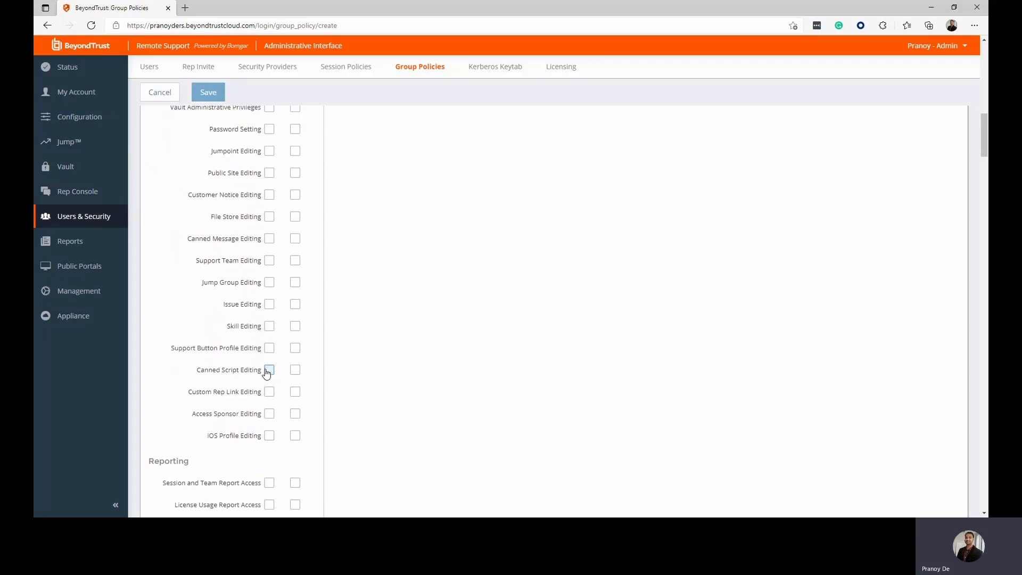
{"action": "scroll", "coordinate": [267, 374], "scroll_direction": "down", "scroll_amount": 1}
{"action": "scroll", "coordinate": [267, 373], "scroll_direction": "down", "scroll_amount": 6}
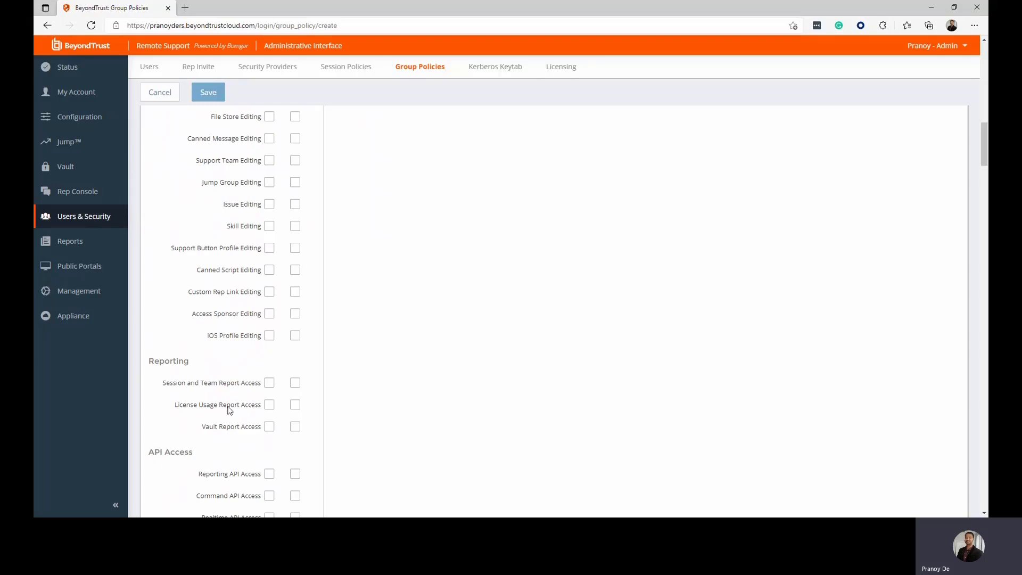
{"action": "scroll", "coordinate": [229, 410], "scroll_direction": "down", "scroll_amount": 2}
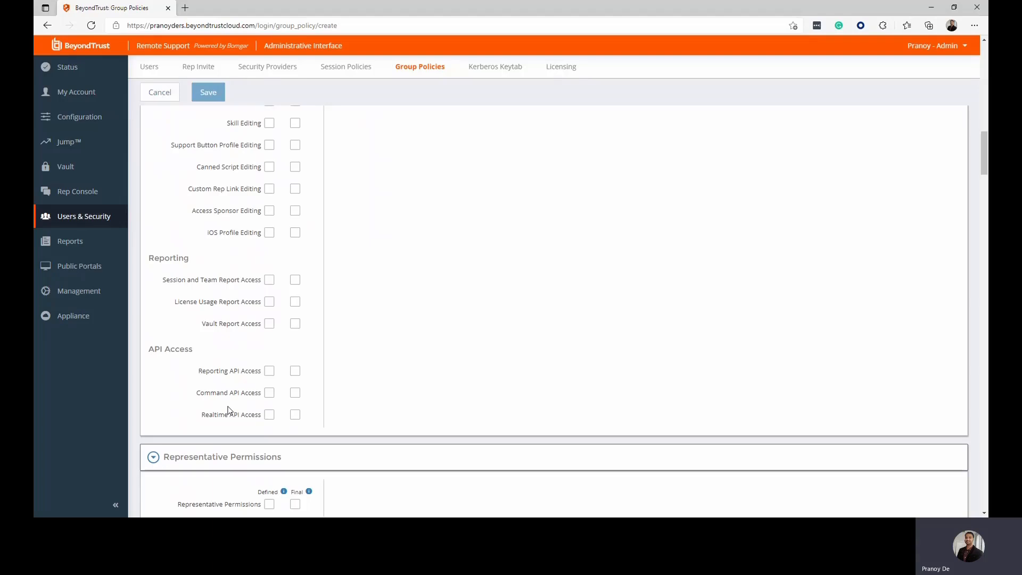
Review the Representative Permissions and the Attended Session Permissions for support tool prompting, screen sharing and clipboard synchronization
{"action": "scroll", "coordinate": [228, 410], "scroll_direction": "down", "scroll_amount": 3}
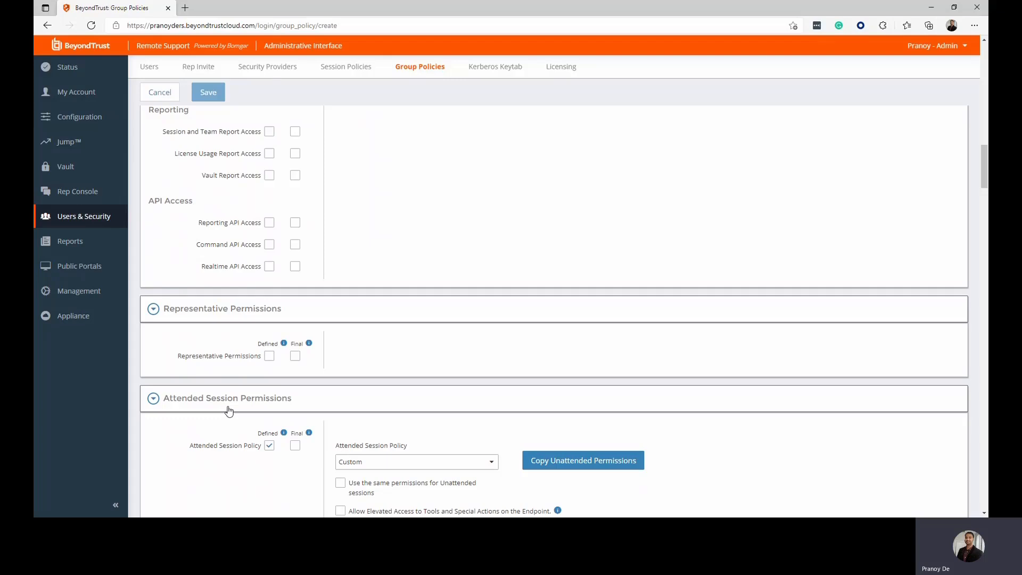
{"action": "scroll", "coordinate": [229, 411], "scroll_direction": "down", "scroll_amount": 2}
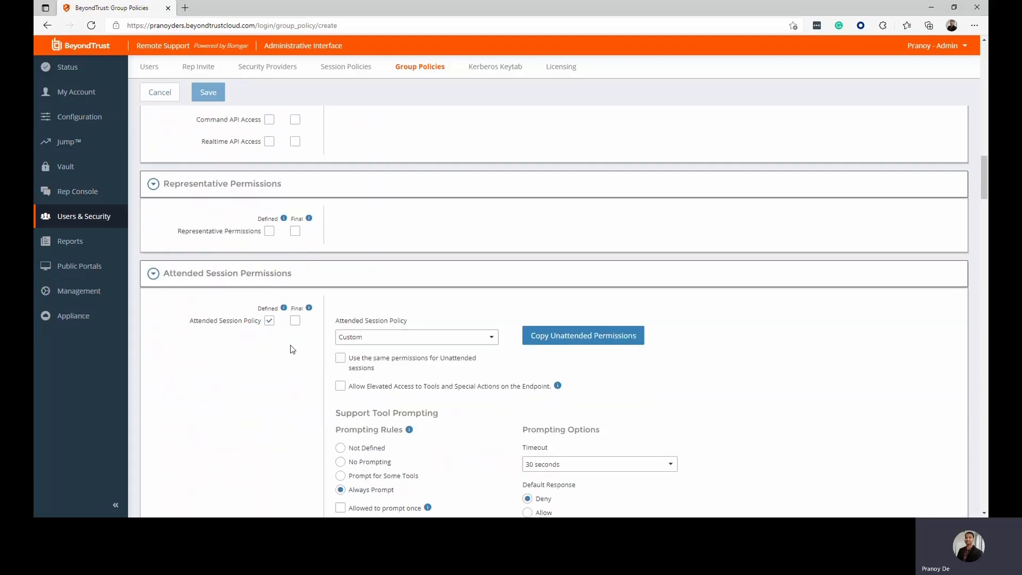
{"action": "scroll", "coordinate": [373, 394], "scroll_direction": "down", "scroll_amount": 1}
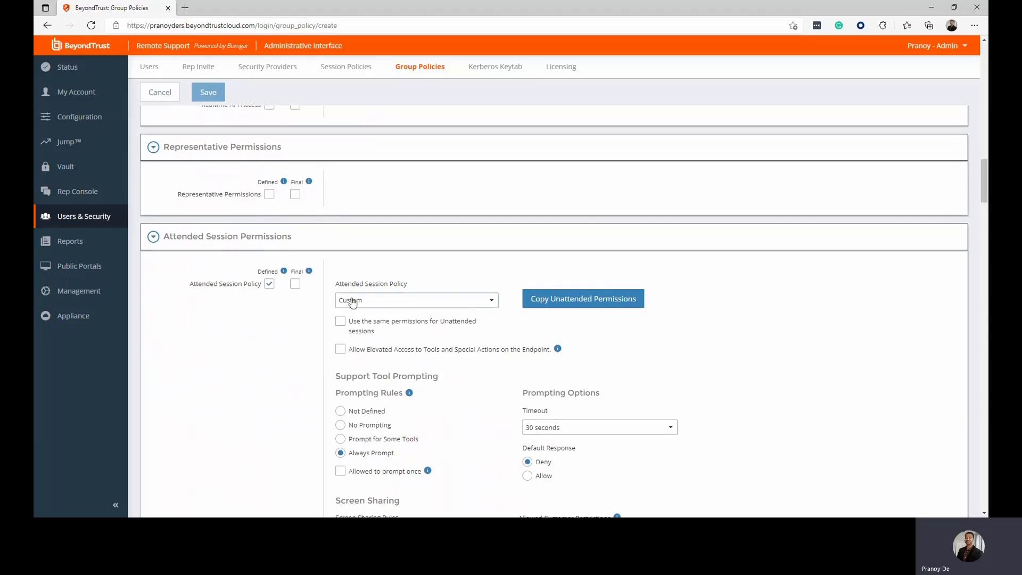
{"action": "scroll", "coordinate": [352, 301], "scroll_direction": "down", "scroll_amount": 1}
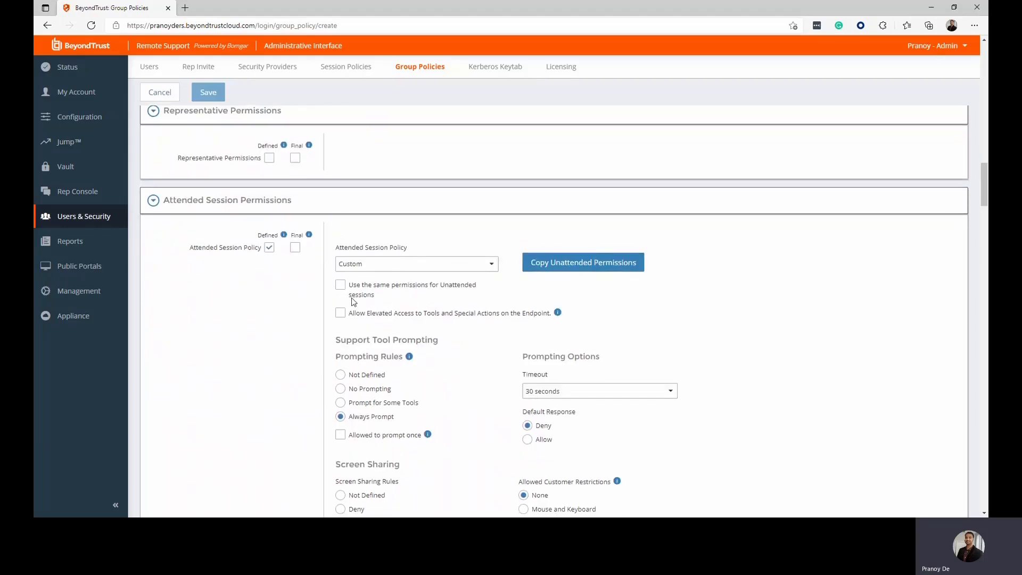
{"action": "scroll", "coordinate": [351, 301], "scroll_direction": "down", "scroll_amount": 3}
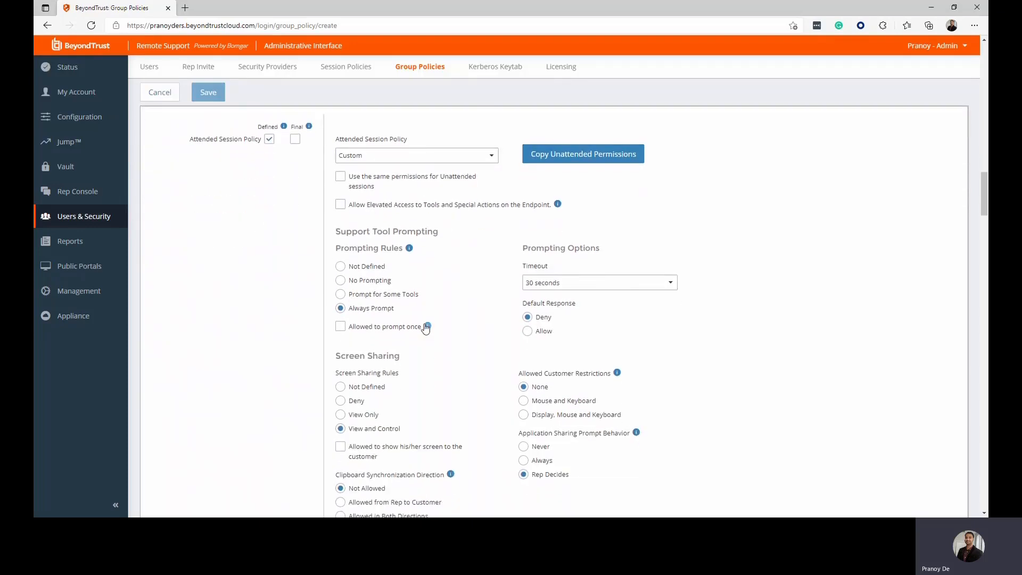
{"action": "scroll", "coordinate": [426, 327], "scroll_direction": "down", "scroll_amount": 2}
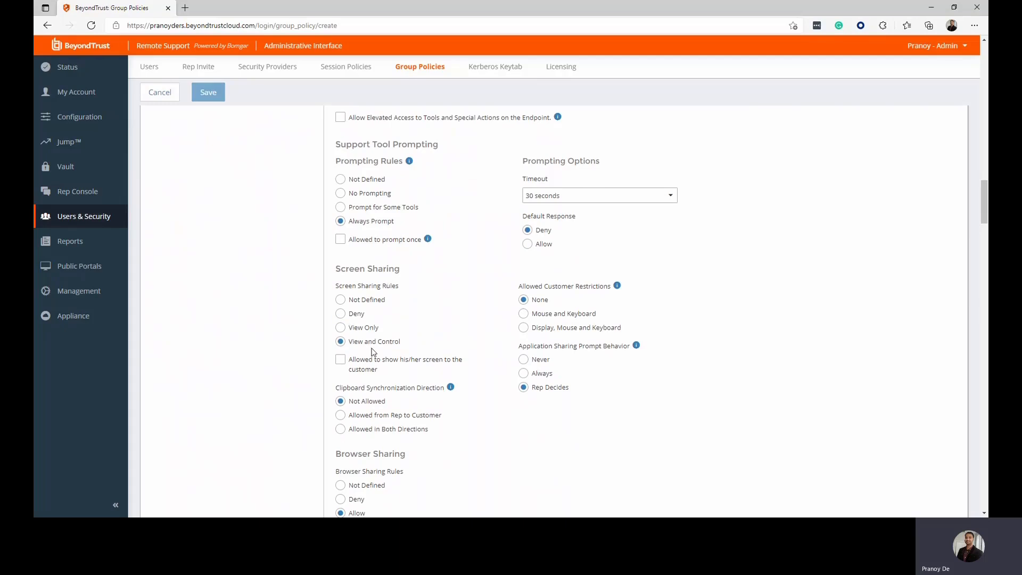
{"action": "scroll", "coordinate": [428, 359], "scroll_direction": "down", "scroll_amount": 1}
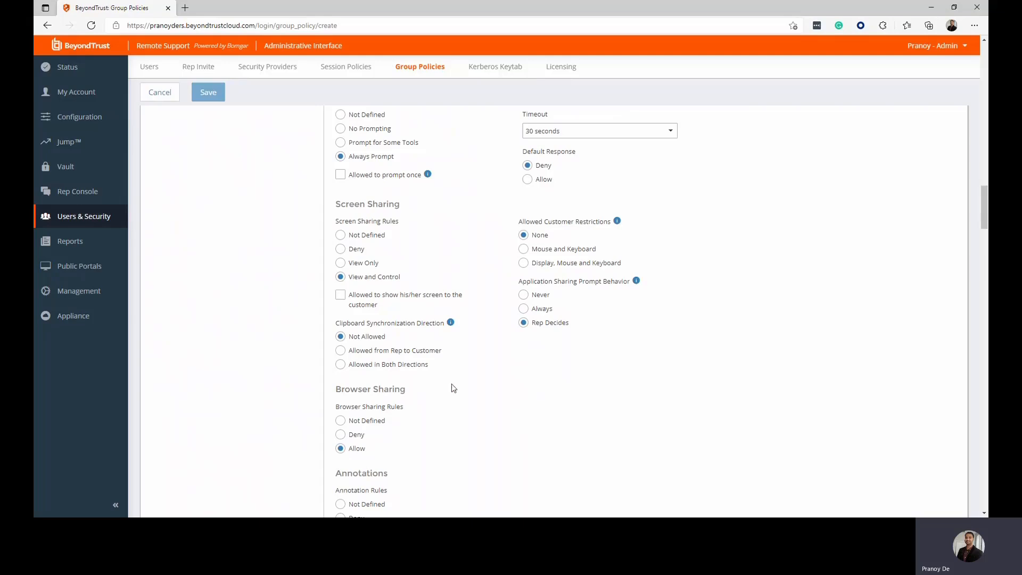
Examine the remaining attended session rules, from browser sharing, annotations and file transfer through command shell, registry access, elevation and chat
{"action": "scroll", "coordinate": [453, 388], "scroll_direction": "down", "scroll_amount": 2}
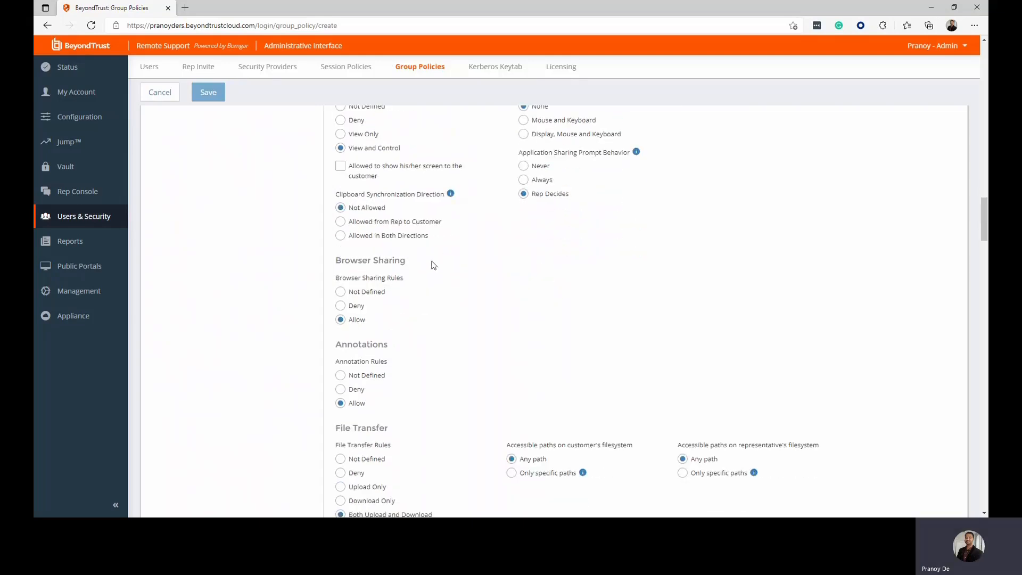
{"action": "scroll", "coordinate": [468, 319], "scroll_direction": "down", "scroll_amount": 1}
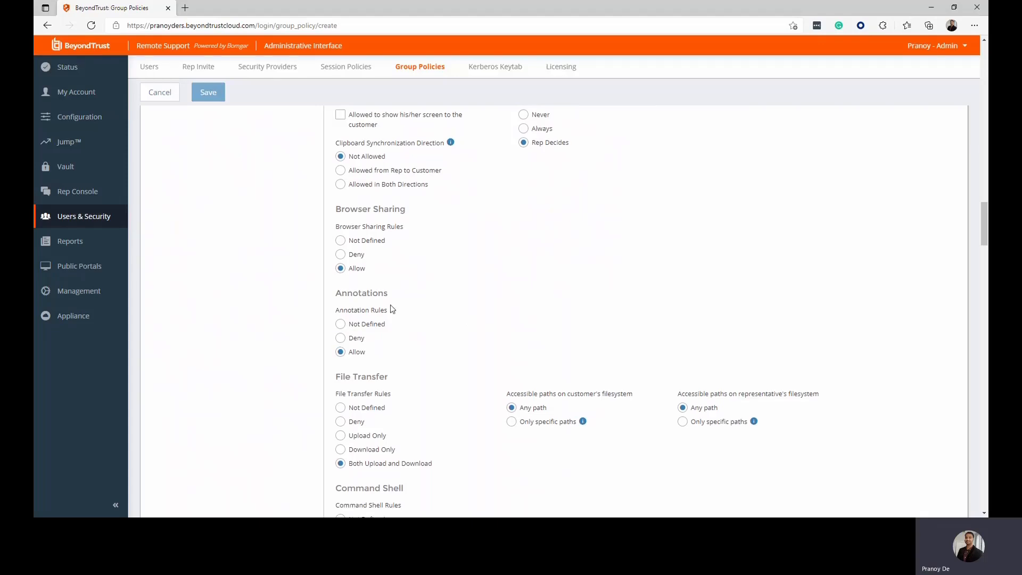
{"action": "scroll", "coordinate": [439, 403], "scroll_direction": "down", "scroll_amount": 2}
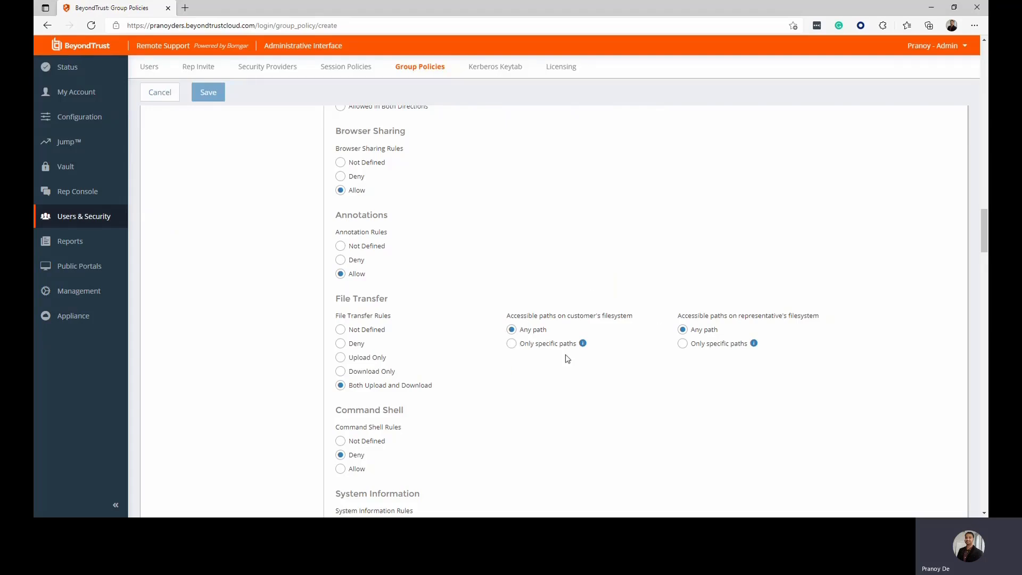
{"action": "scroll", "coordinate": [572, 364], "scroll_direction": "down", "scroll_amount": 3}
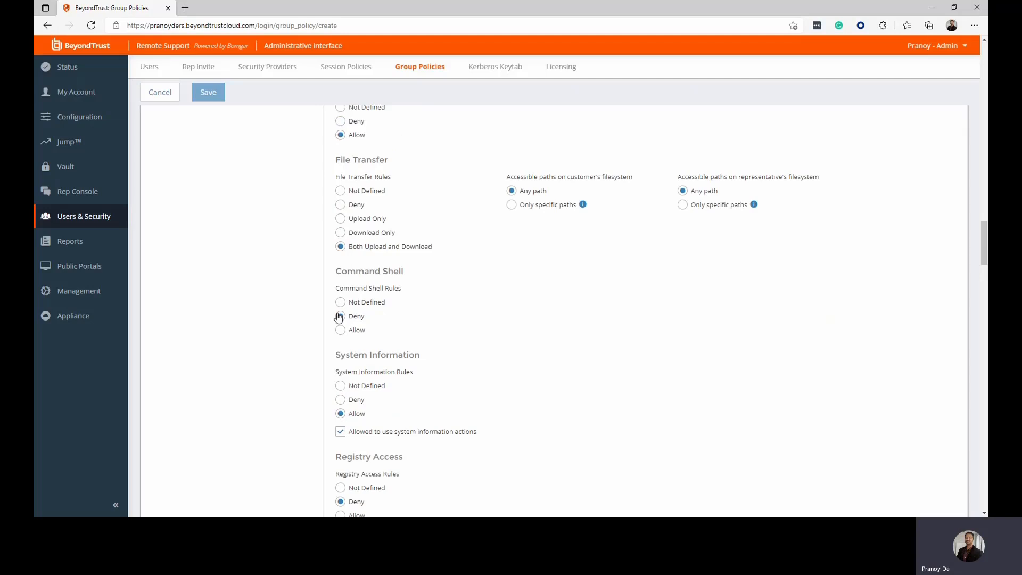
{"action": "scroll", "coordinate": [426, 348], "scroll_direction": "down", "scroll_amount": 2}
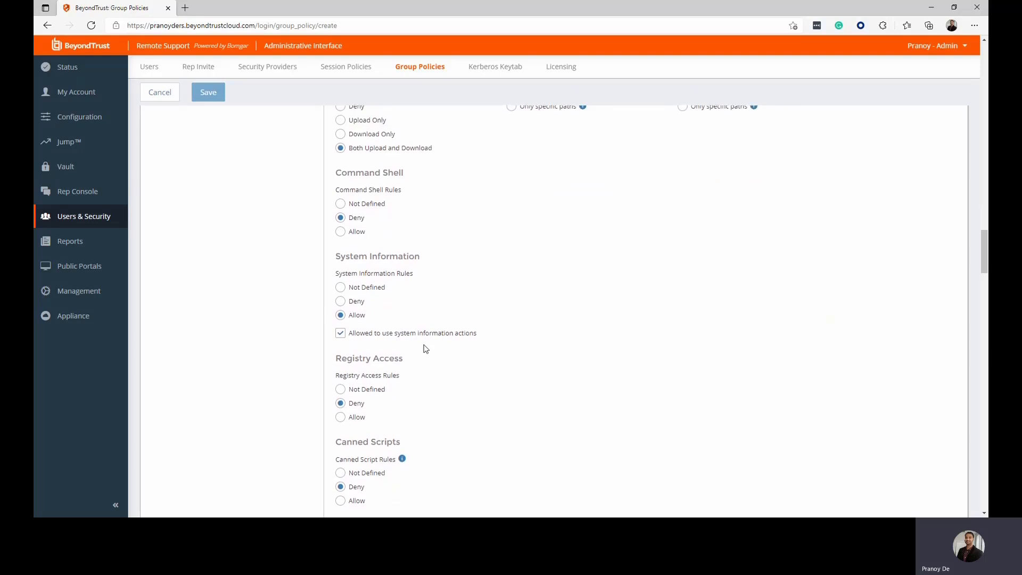
{"action": "scroll", "coordinate": [426, 349], "scroll_direction": "down", "scroll_amount": 1}
{"action": "scroll", "coordinate": [426, 349], "scroll_direction": "down", "scroll_amount": 2}
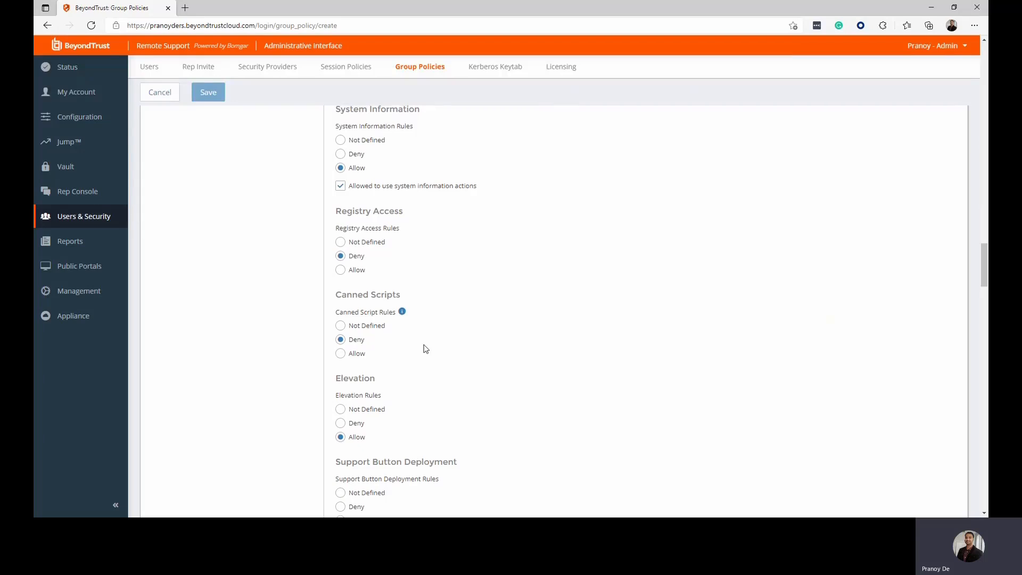
{"action": "scroll", "coordinate": [426, 349], "scroll_direction": "down", "scroll_amount": 2}
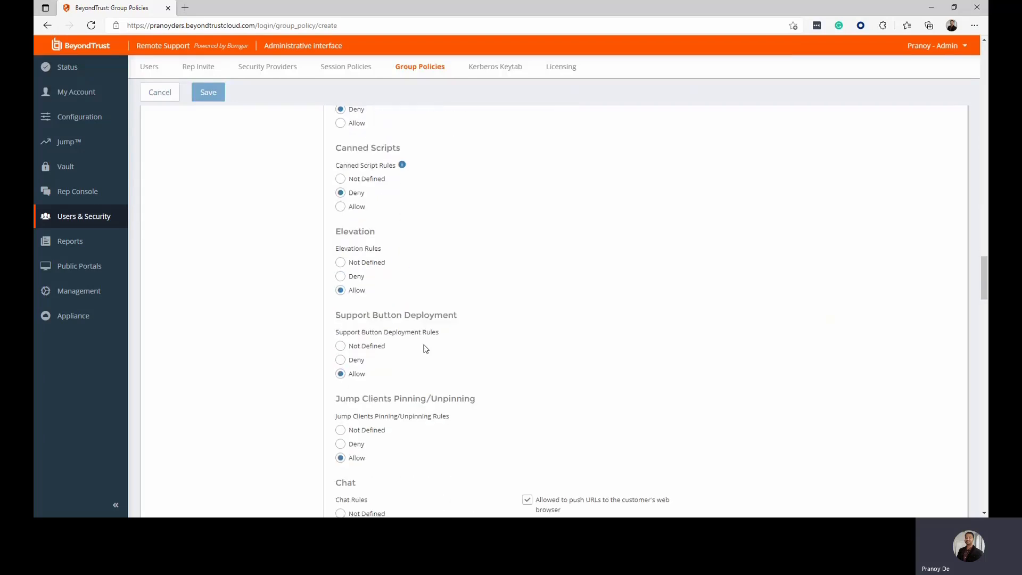
{"action": "scroll", "coordinate": [424, 345], "scroll_direction": "down", "scroll_amount": 1}
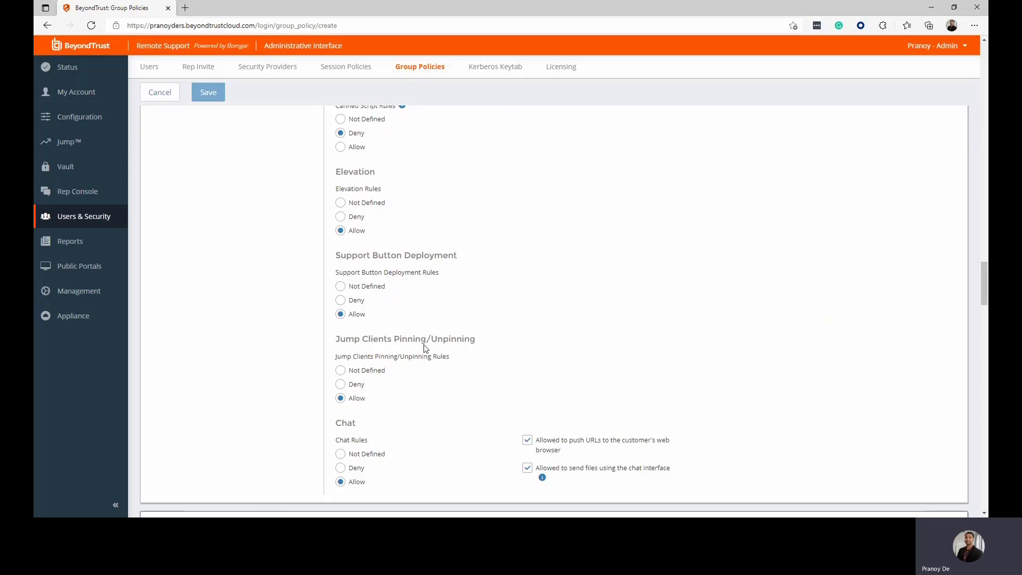
Review the Unattended Session Permissions, from the session policy and prompting rules through to the chat rules
{"action": "scroll", "coordinate": [426, 349], "scroll_direction": "down", "scroll_amount": 3}
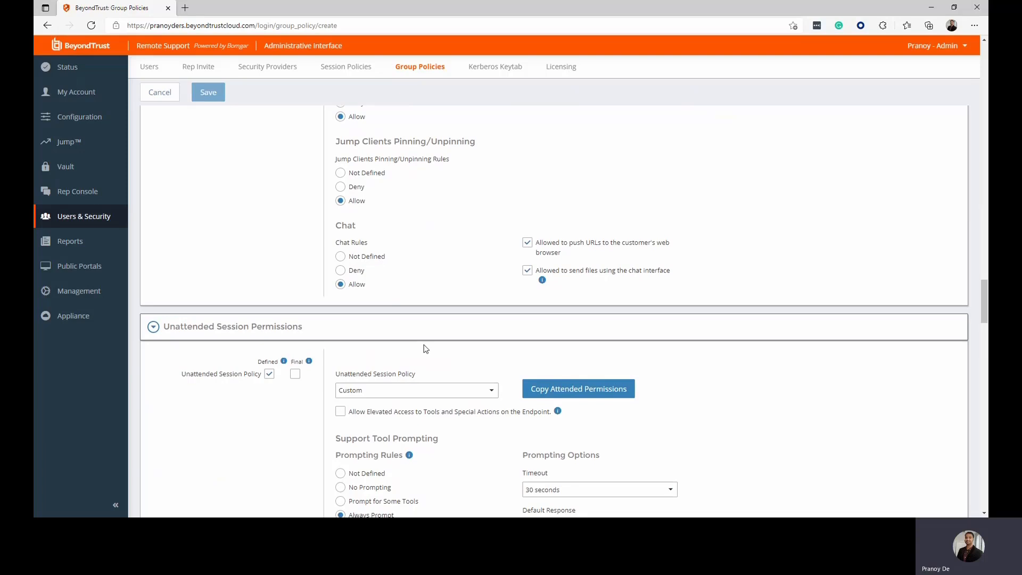
{"action": "scroll", "coordinate": [425, 348], "scroll_direction": "down", "scroll_amount": 1}
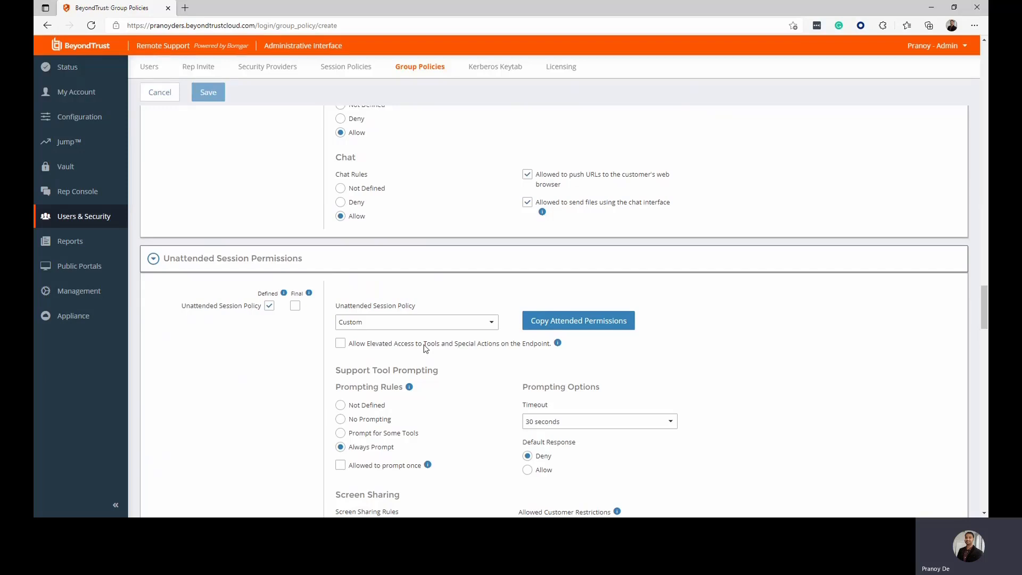
{"action": "scroll", "coordinate": [425, 348], "scroll_direction": "down", "scroll_amount": 2}
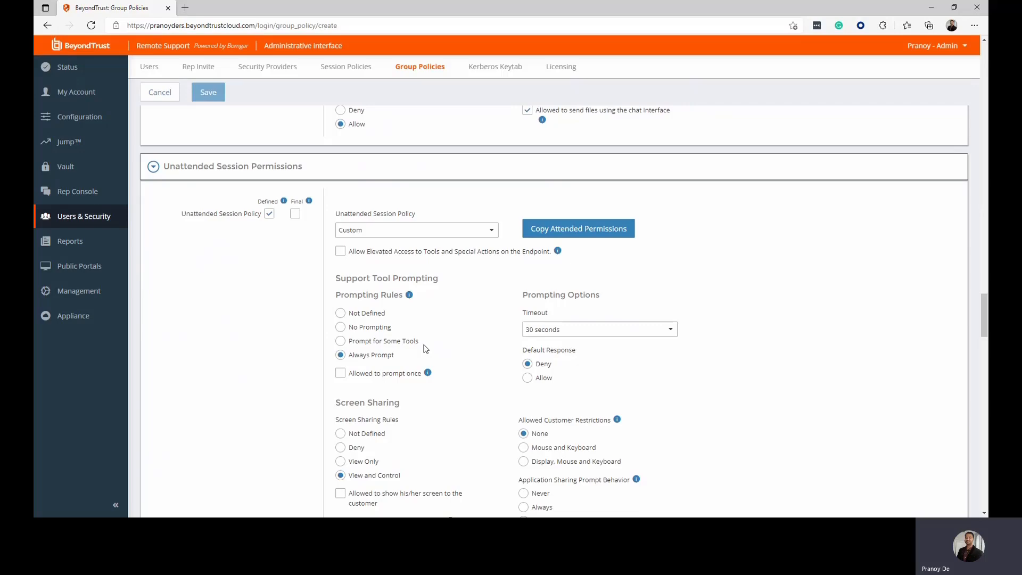
{"action": "scroll", "coordinate": [426, 349], "scroll_direction": "down", "scroll_amount": 1}
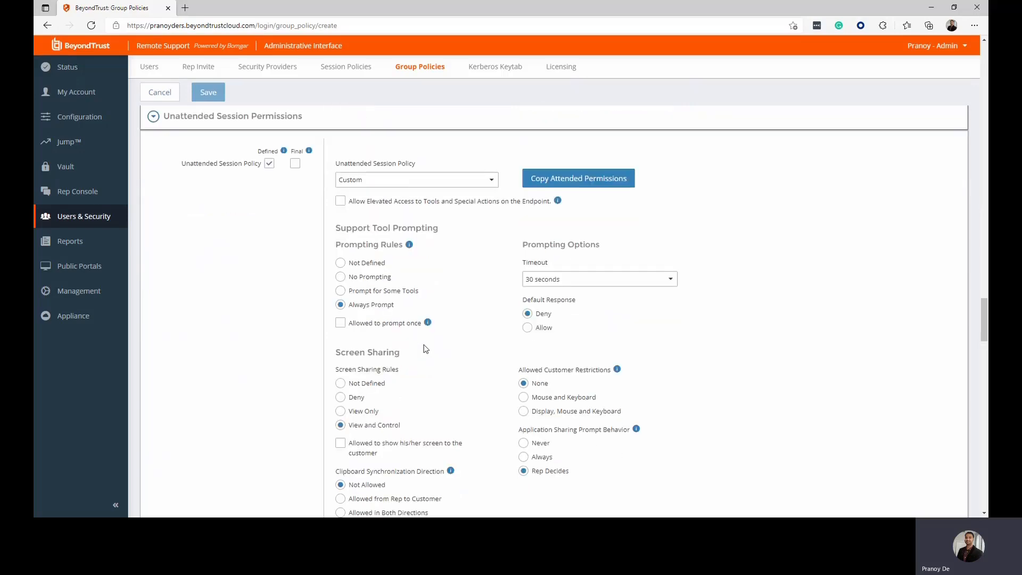
{"action": "scroll", "coordinate": [426, 349], "scroll_direction": "down", "scroll_amount": 5}
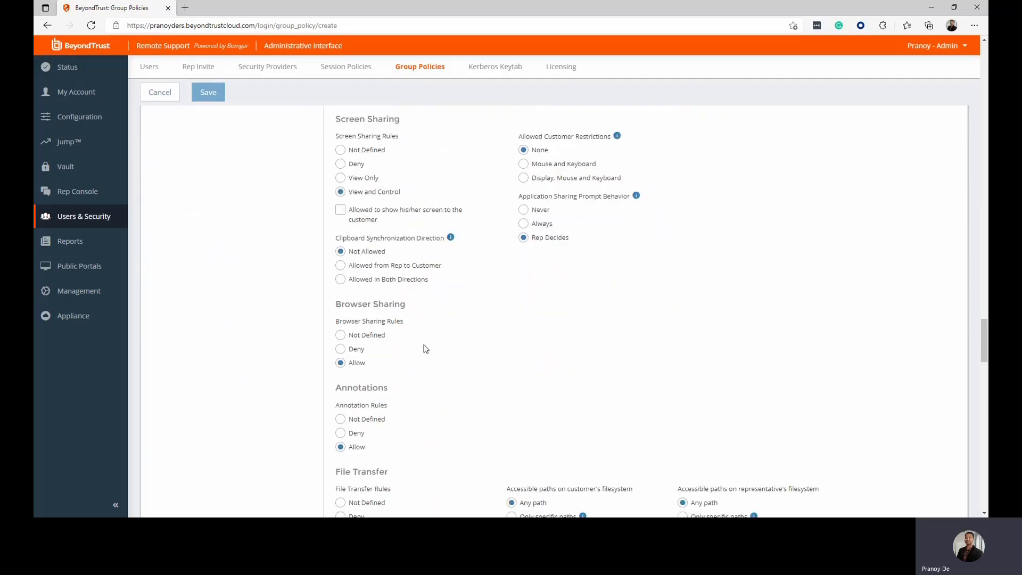
{"action": "scroll", "coordinate": [426, 349], "scroll_direction": "down", "scroll_amount": 6}
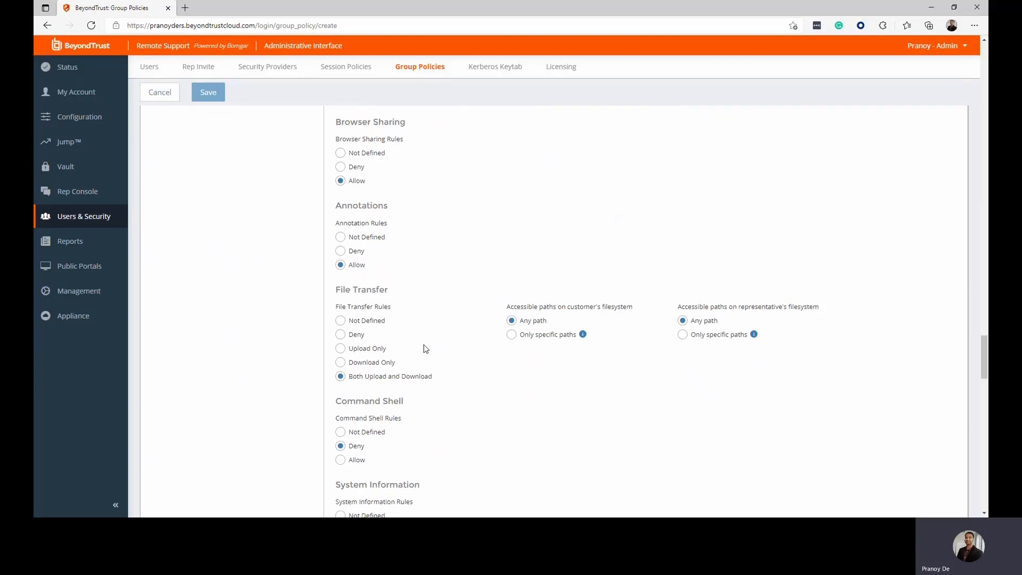
{"action": "scroll", "coordinate": [426, 349], "scroll_direction": "down", "scroll_amount": 3}
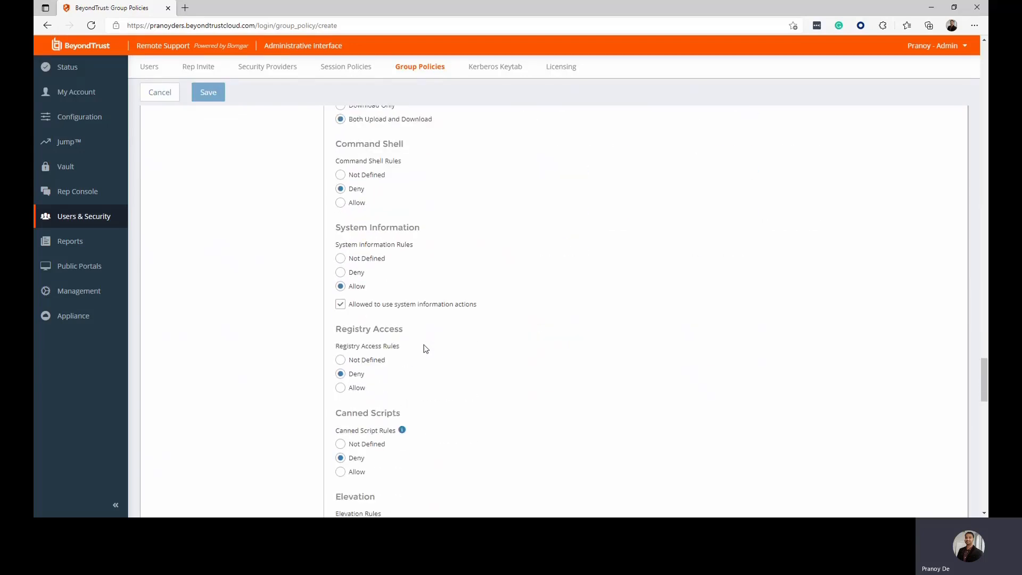
{"action": "scroll", "coordinate": [426, 348], "scroll_direction": "down", "scroll_amount": 2}
{"action": "scroll", "coordinate": [425, 349], "scroll_direction": "down", "scroll_amount": 5}
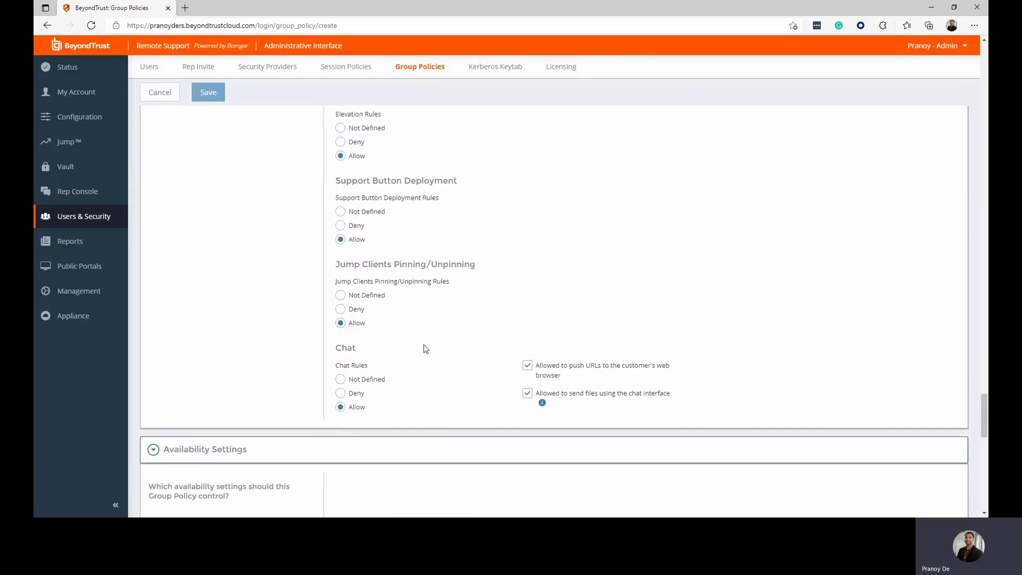
Examine the login schedule in Availability Settings, the Memberships options including vault accounts, and the Export Policy section
{"action": "scroll", "coordinate": [426, 349], "scroll_direction": "down", "scroll_amount": 3}
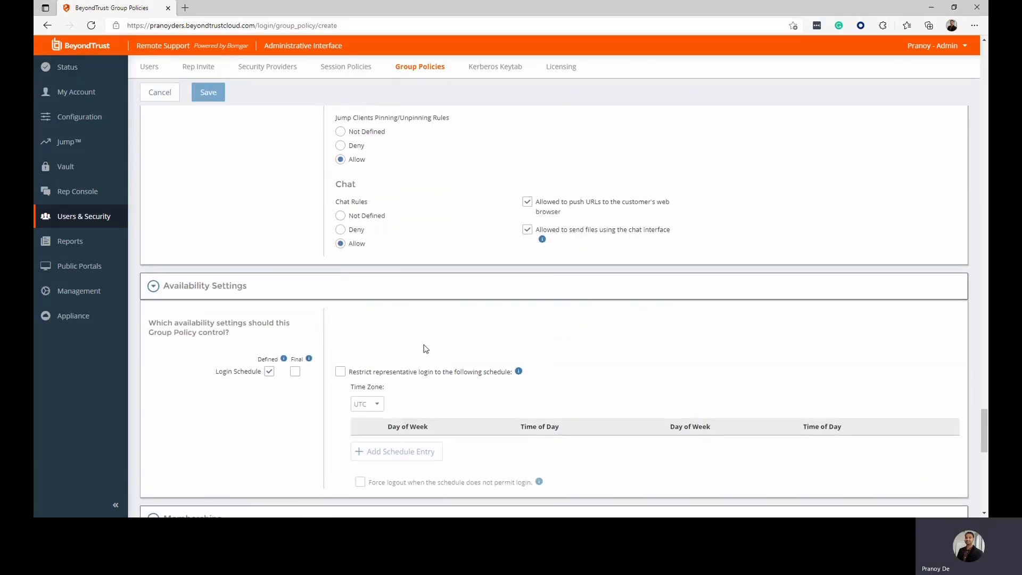
{"action": "scroll", "coordinate": [426, 349], "scroll_direction": "down", "scroll_amount": 1}
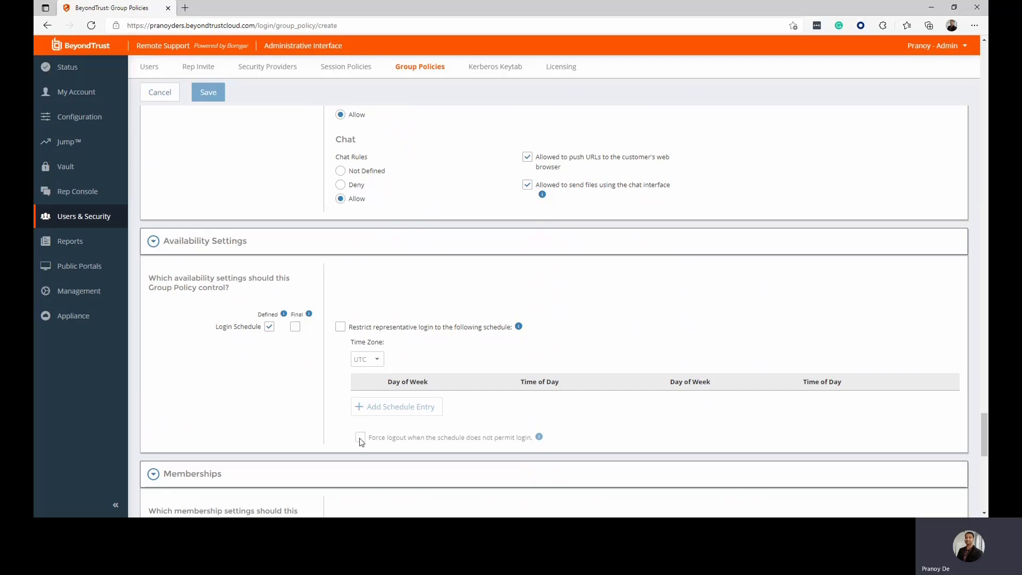
{"action": "scroll", "coordinate": [517, 405], "scroll_direction": "down", "scroll_amount": 4}
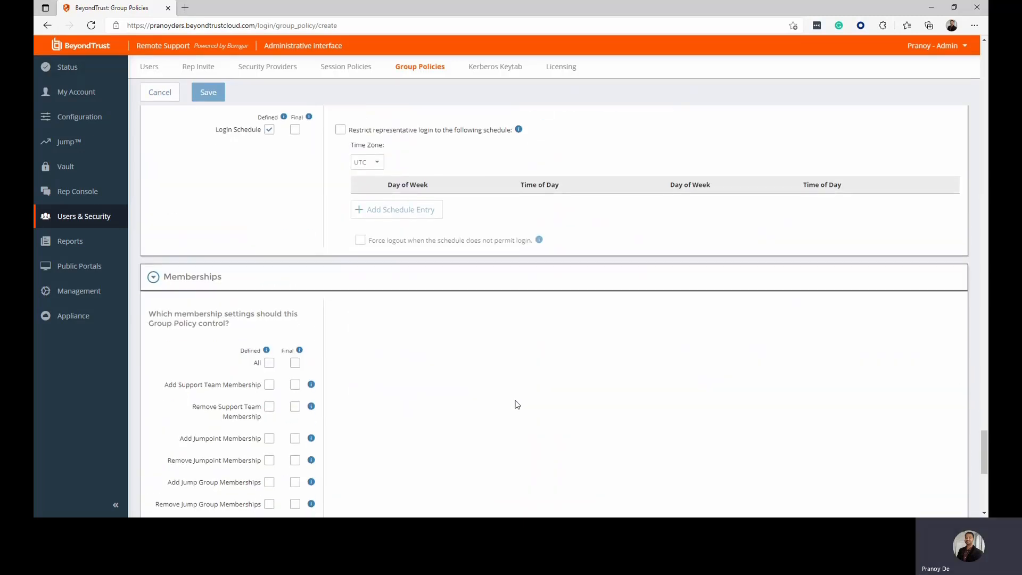
{"action": "scroll", "coordinate": [517, 404], "scroll_direction": "down", "scroll_amount": 1}
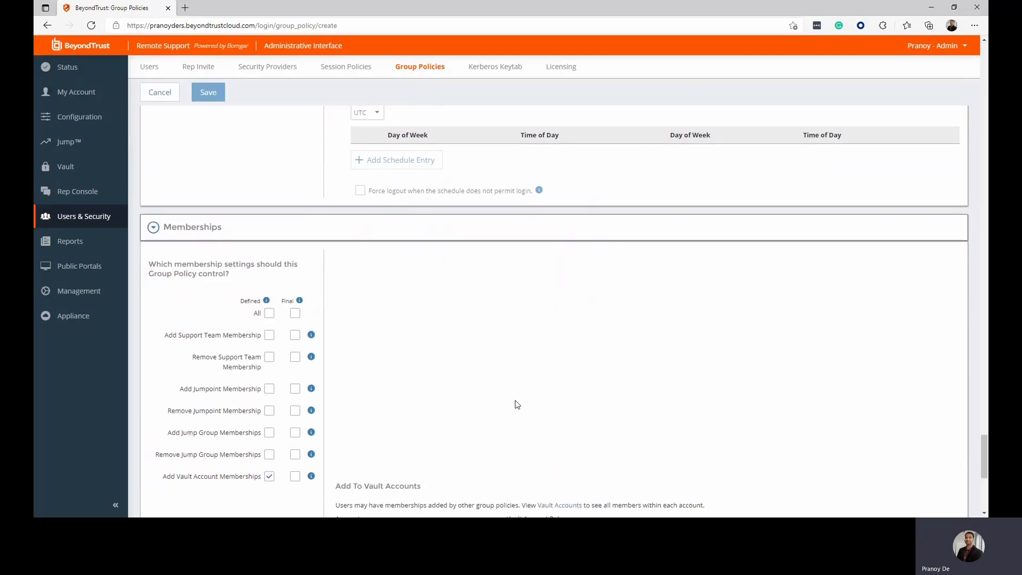
{"action": "scroll", "coordinate": [517, 404], "scroll_direction": "down", "scroll_amount": 1}
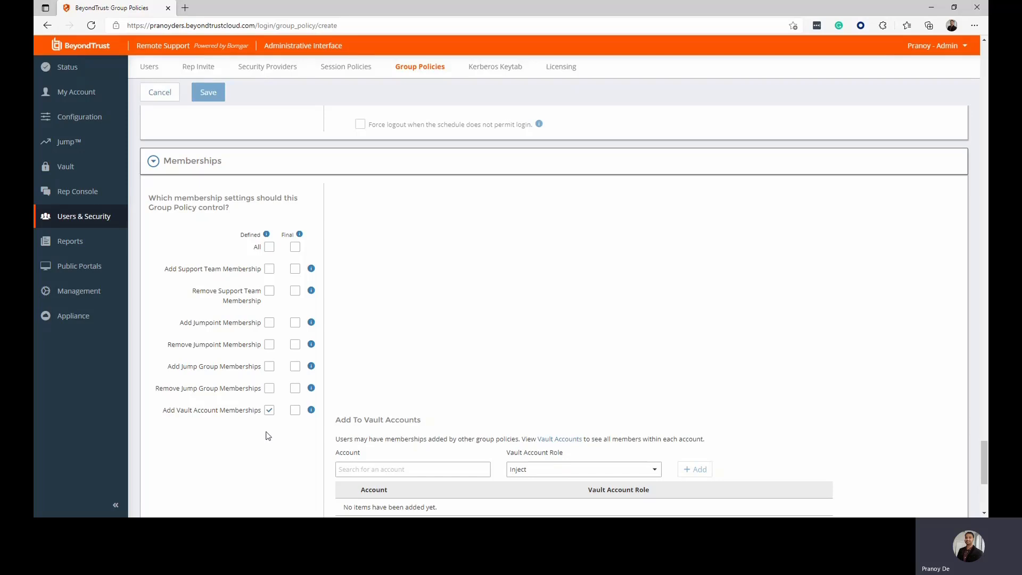
{"action": "scroll", "coordinate": [267, 436], "scroll_direction": "down", "scroll_amount": 3}
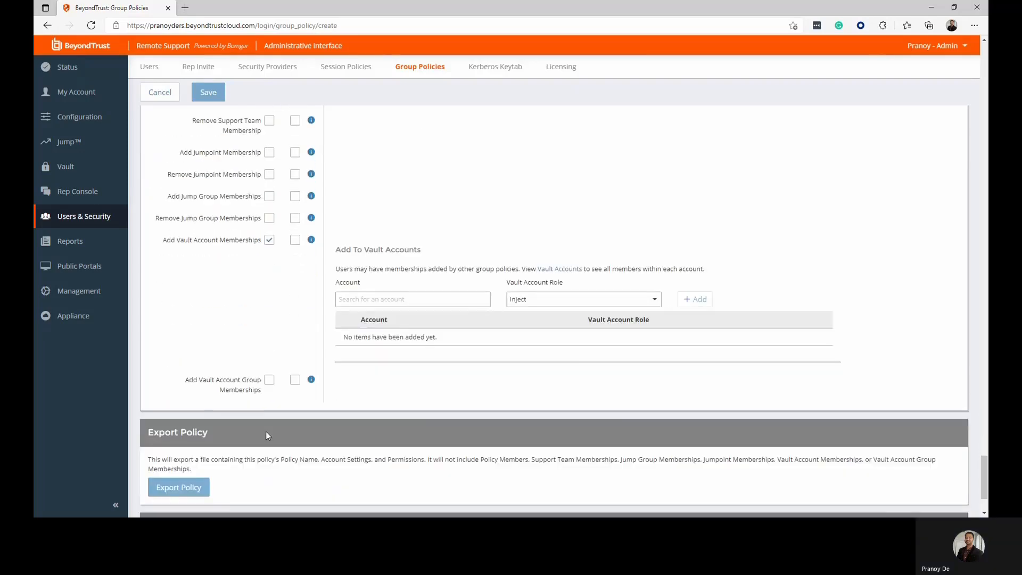